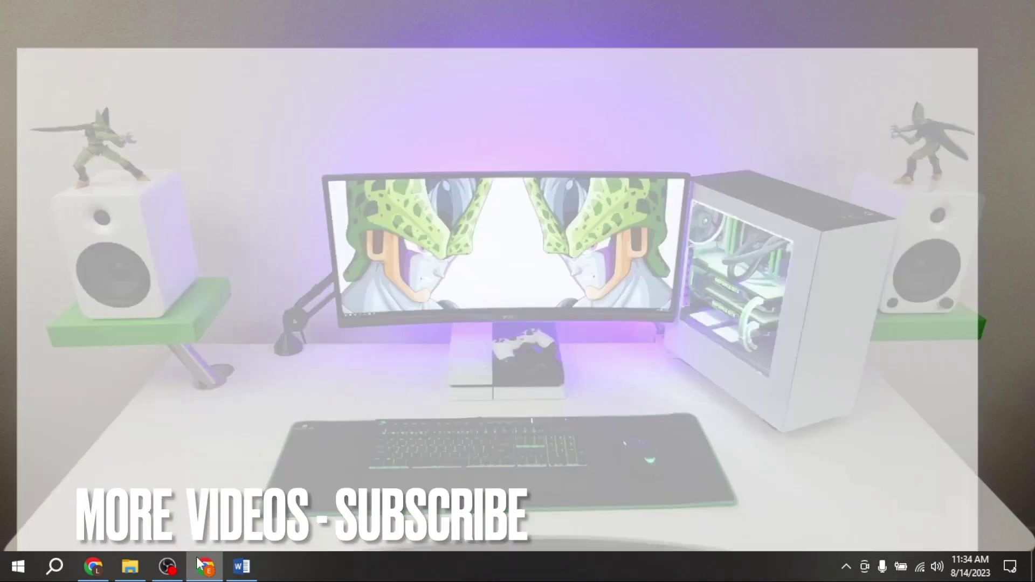
Load the Shopify admin at admin.shopify in Chrome and go to the store settings
left_click(198, 563)
left_click(254, 41)
type("ad")
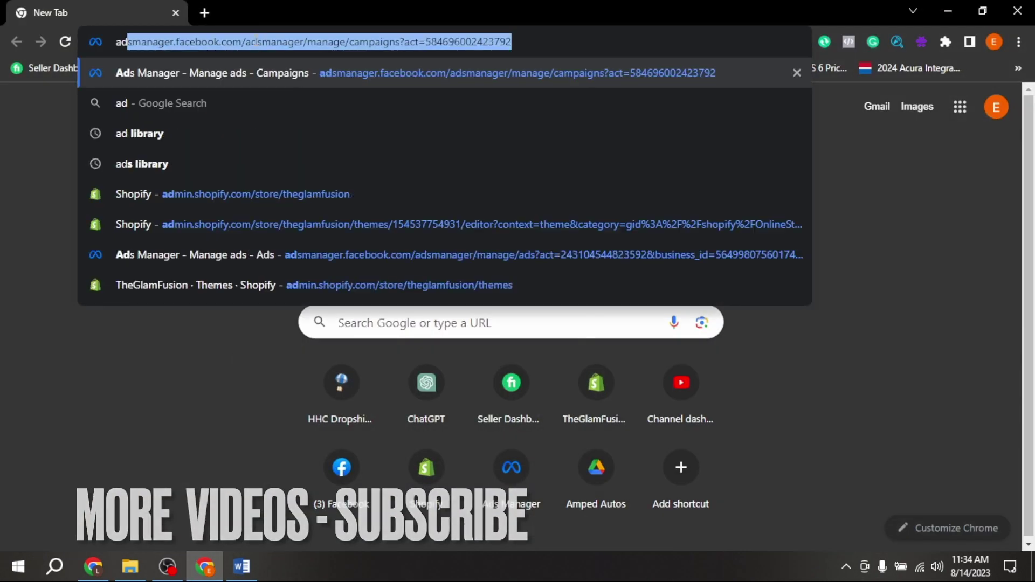
type("min.shopi")
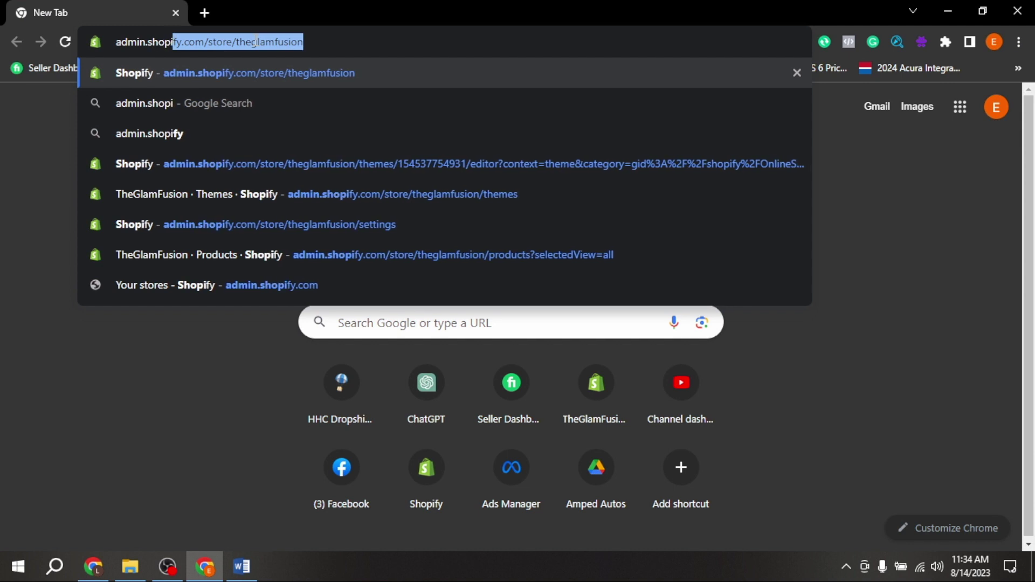
type("fy")
key("Return")
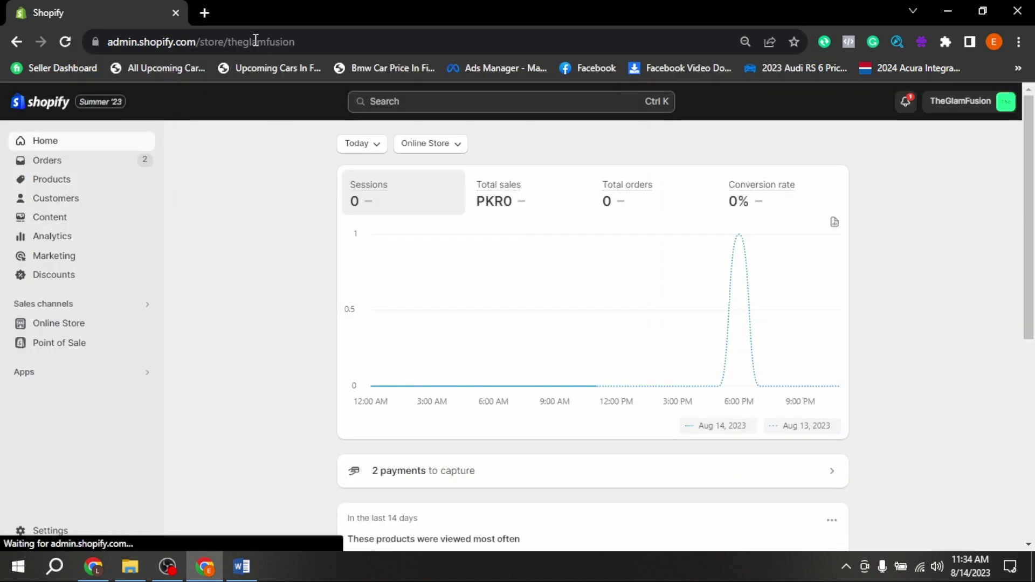
left_click(64, 352)
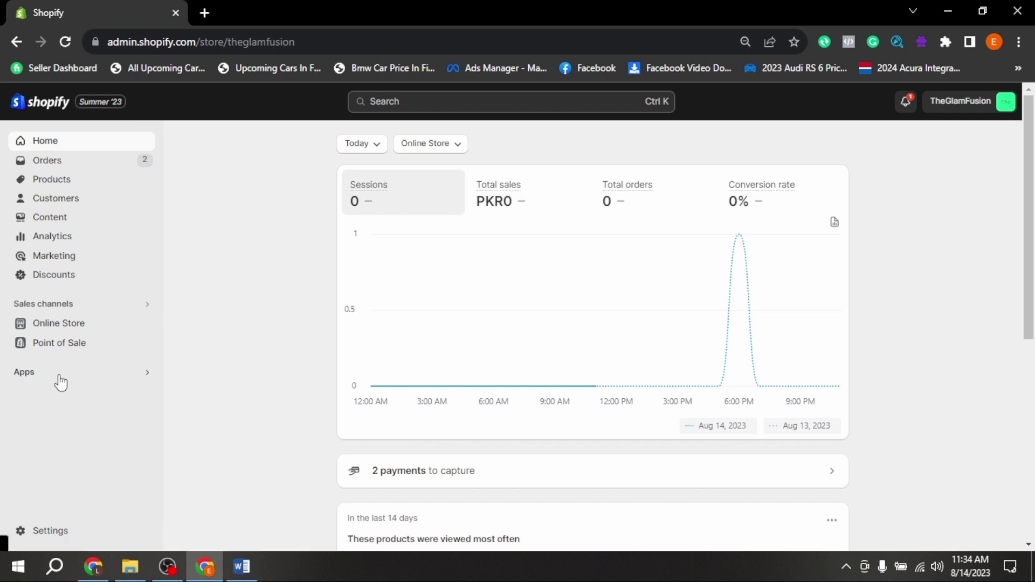
left_click(54, 531)
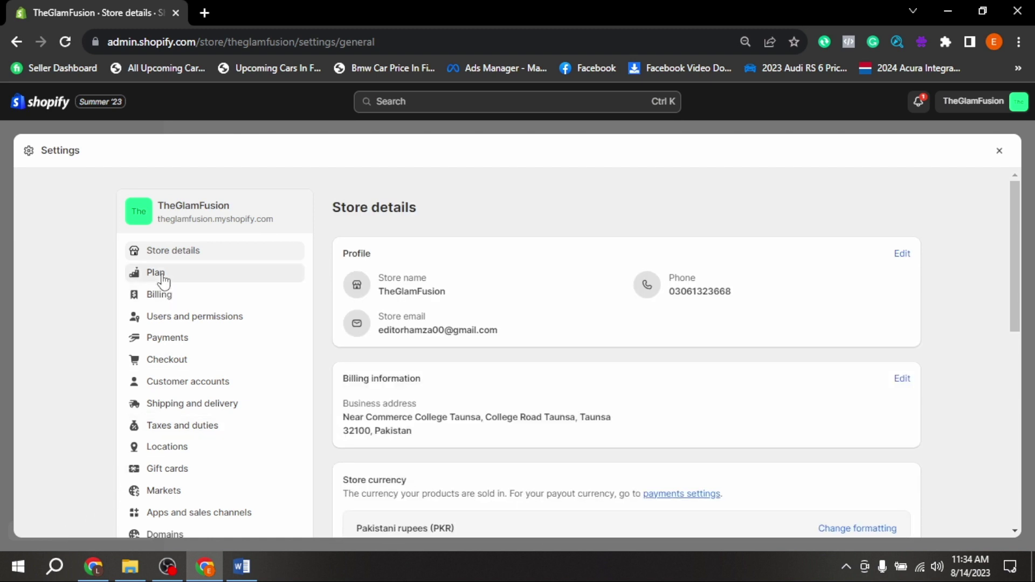
In Payments settings, list the manual payment methods that can be added
left_click(158, 341)
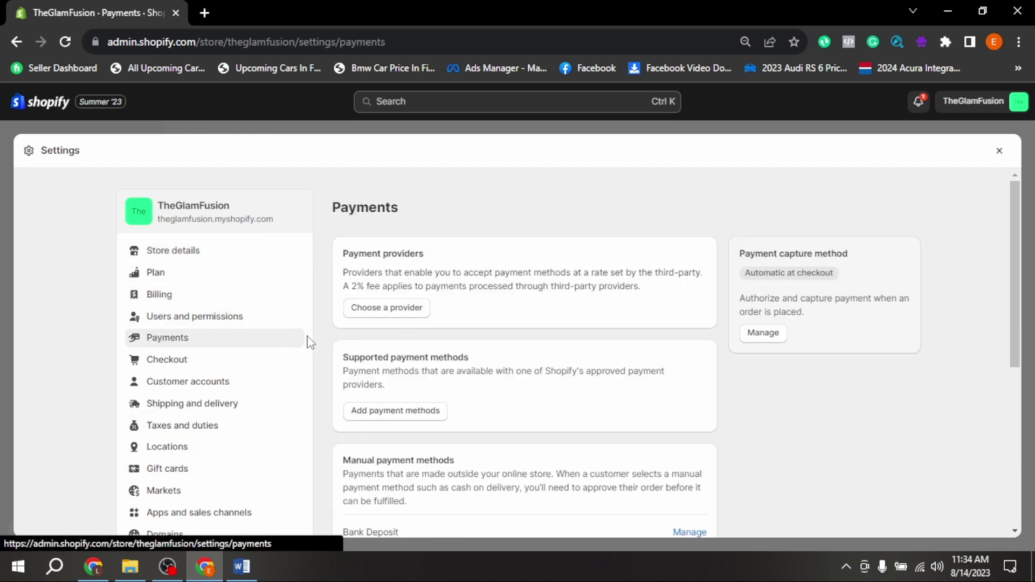
scroll(324, 343, "down", 2)
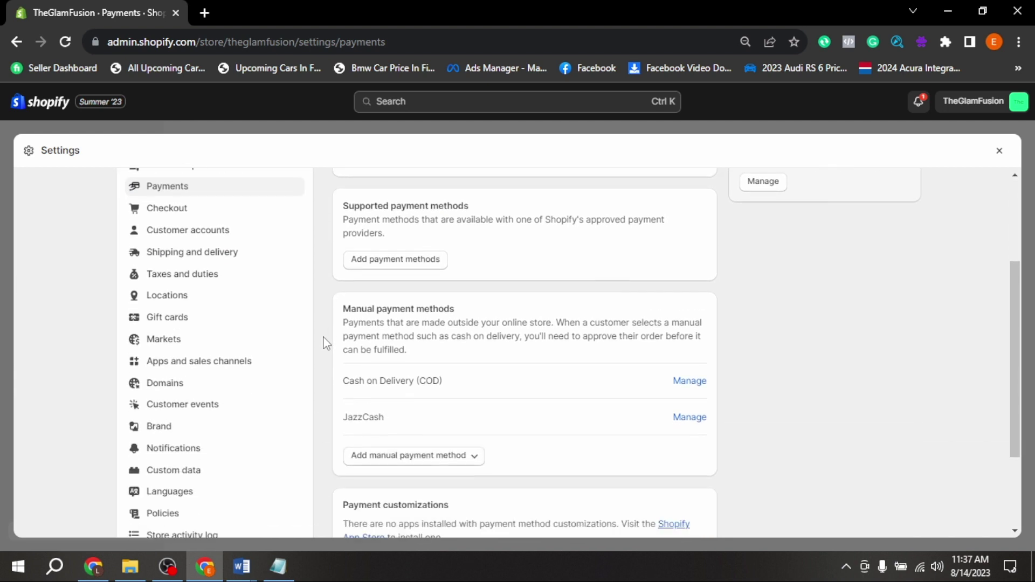
scroll(324, 342, "down", 1)
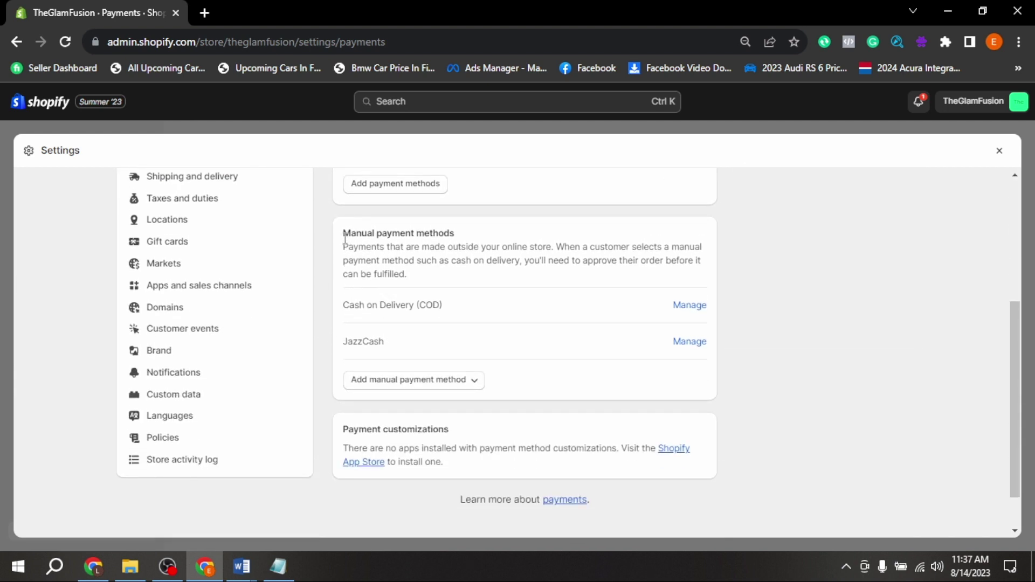
left_click_drag(343, 233, 451, 231)
left_click(459, 235)
left_click(451, 381)
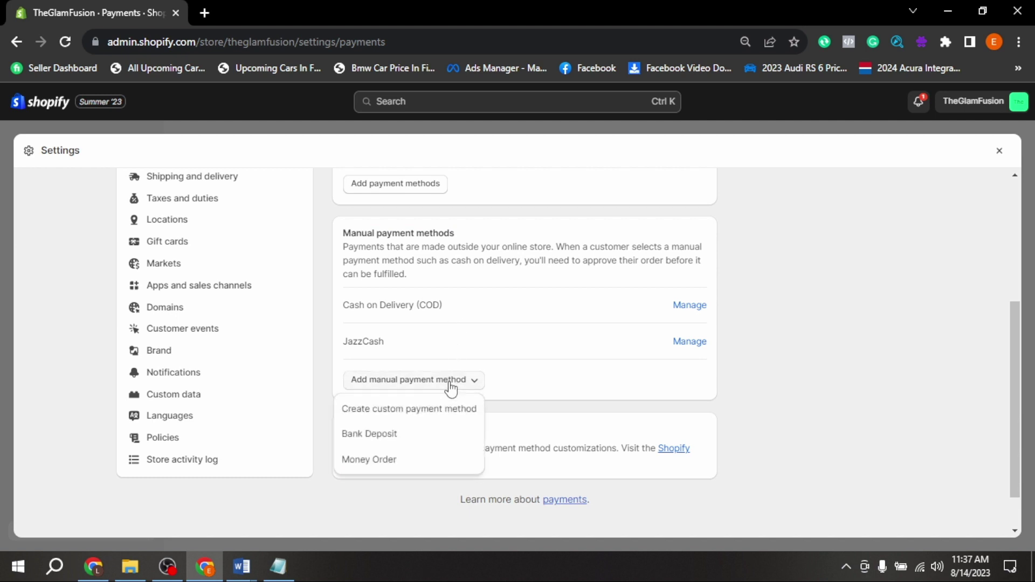
Reactivate Bank Deposit with its account details and 'Thank You!' payment instructions
left_click(449, 433)
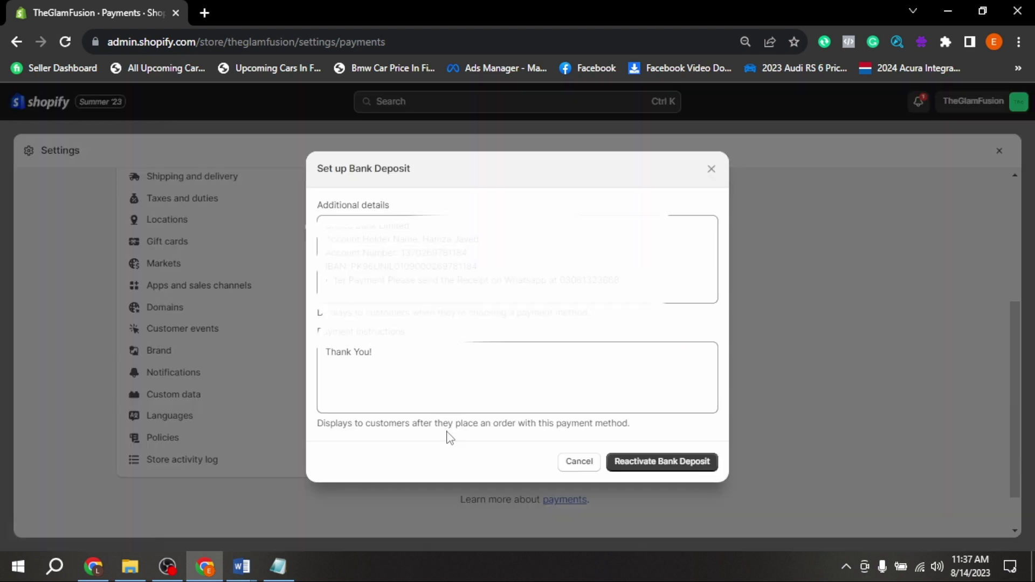
left_click(450, 286)
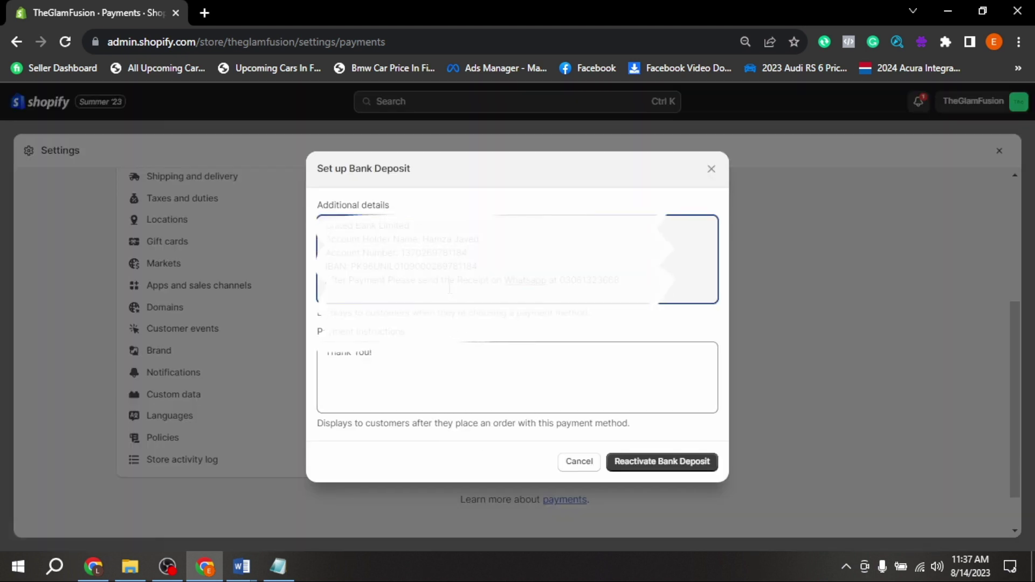
left_click(449, 352)
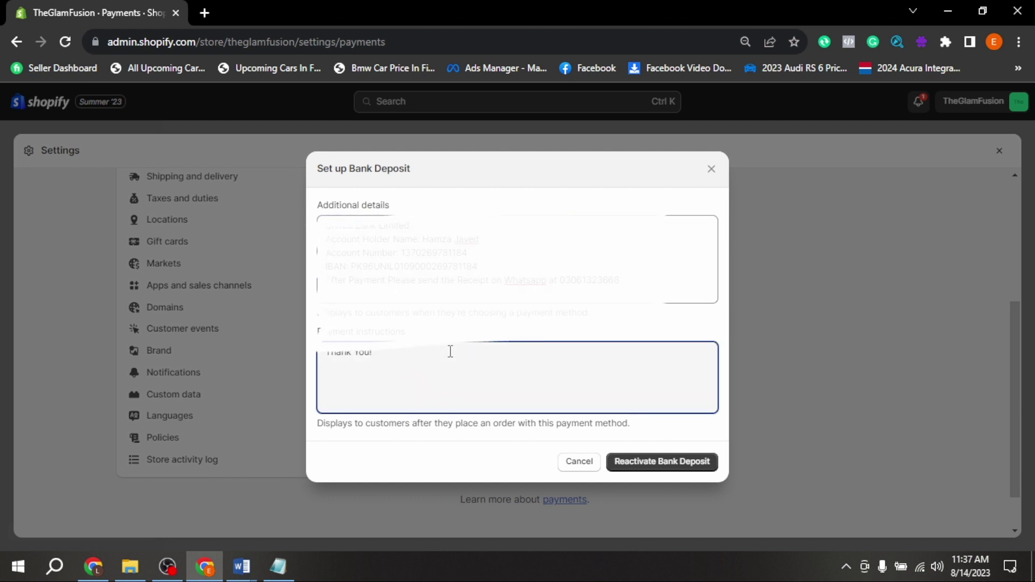
left_click(638, 467)
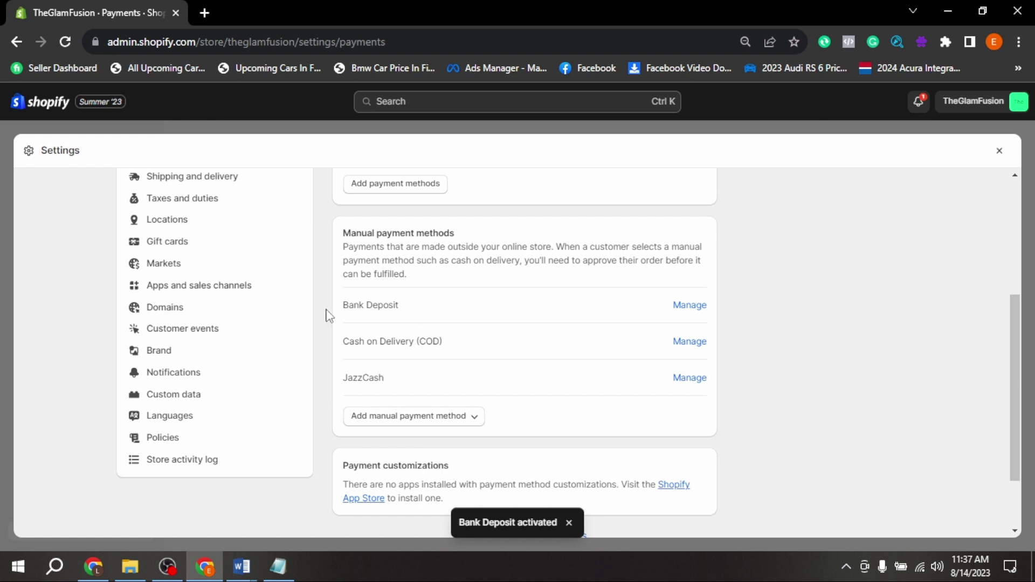
Highlight the Bank Deposit entry, listed above Cash on Delivery (COD) and JazzCash
left_click_drag(337, 309, 427, 312)
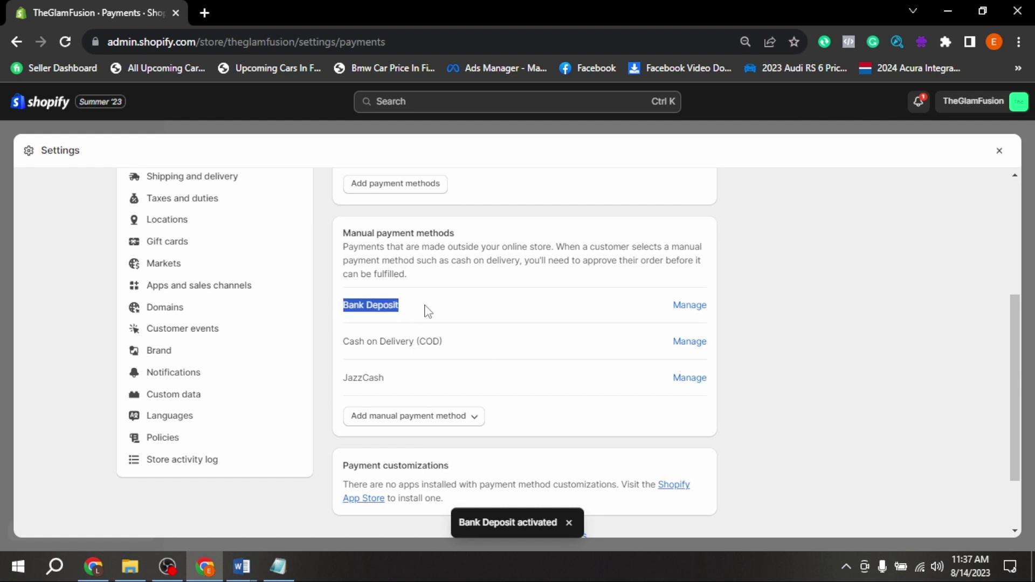